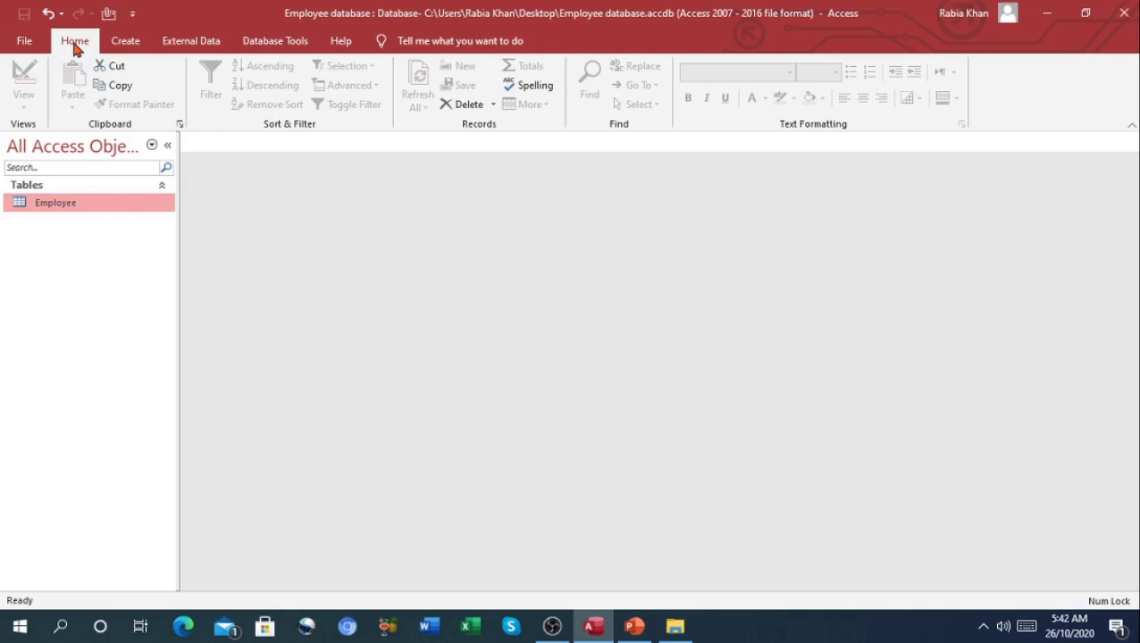
Open the Employee table and create a new query in design view with the Employee table as its source
double_click(94, 205)
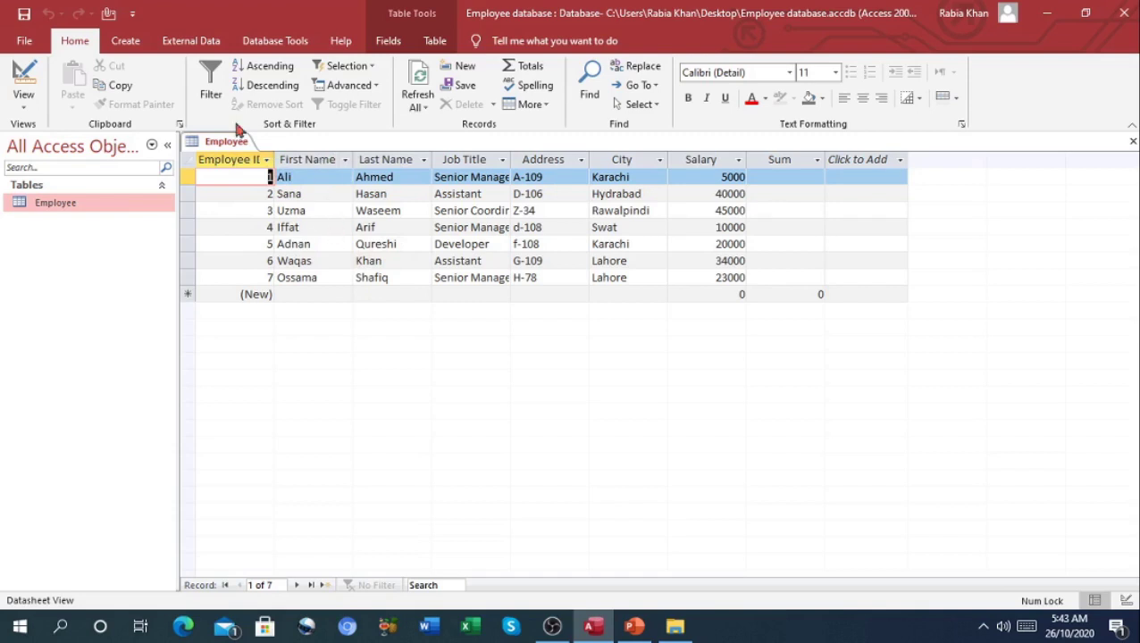
click(125, 43)
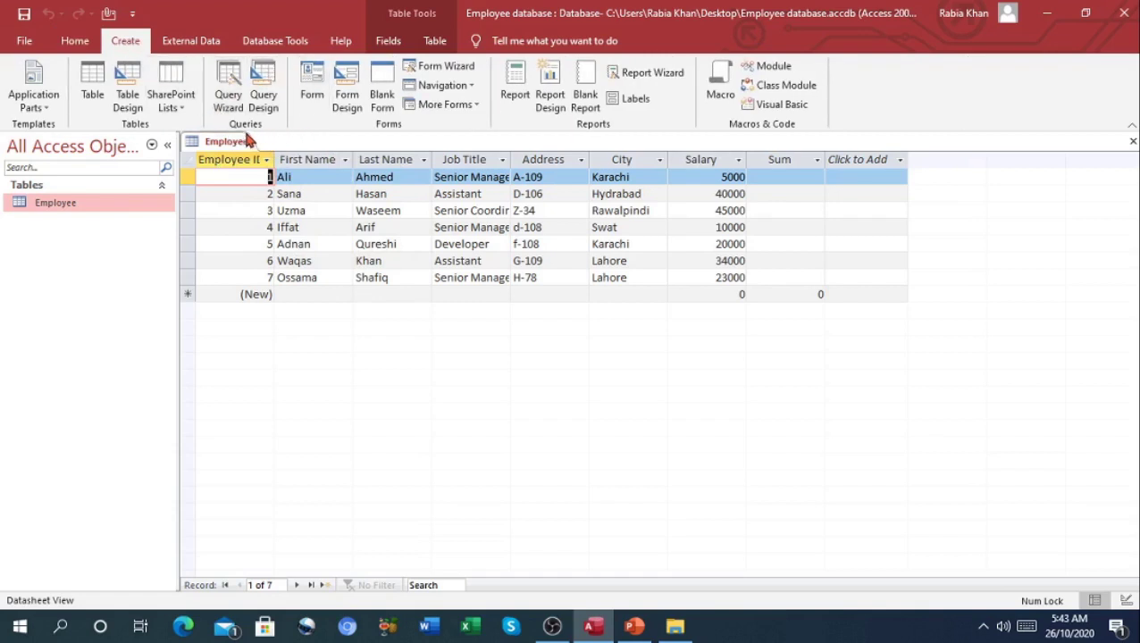
click(263, 100)
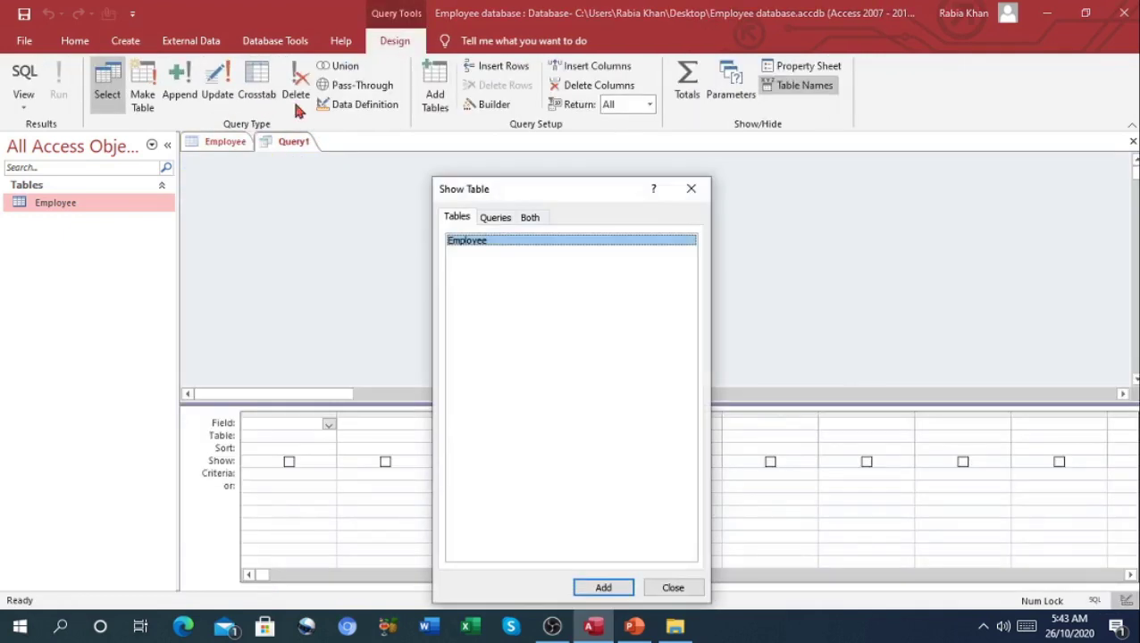
drag(586, 193, 581, 131)
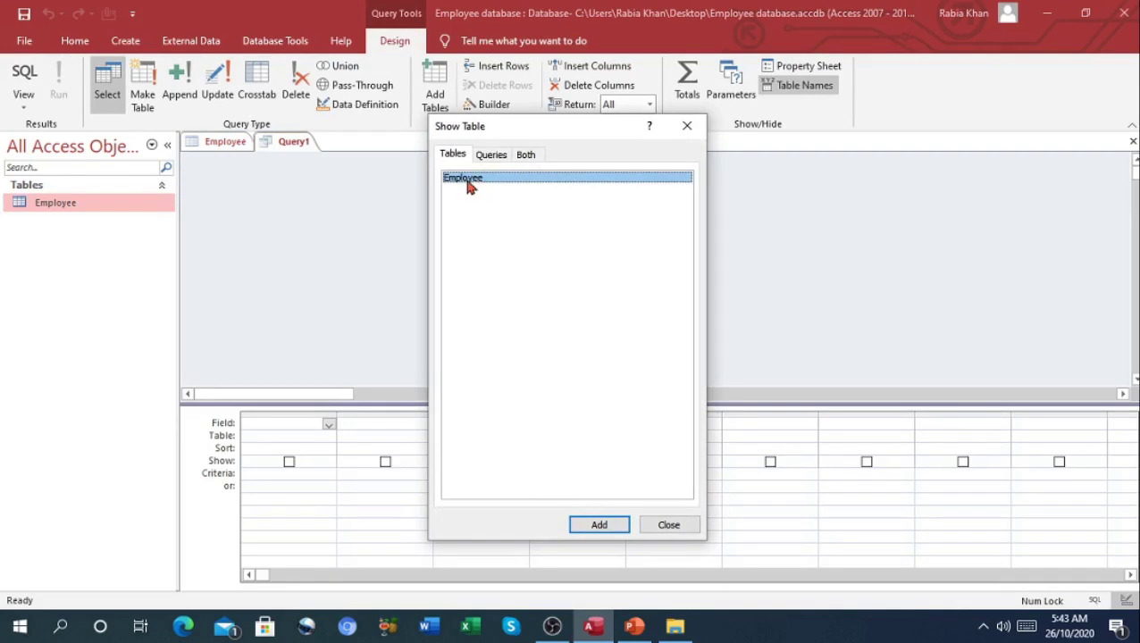
click(599, 527)
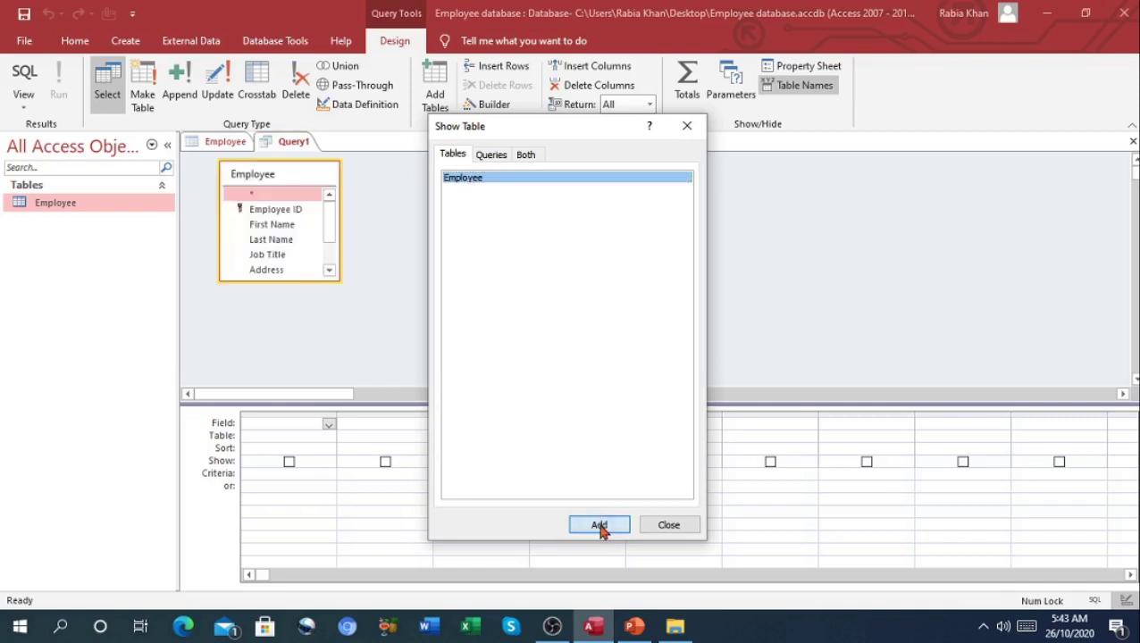
click(668, 527)
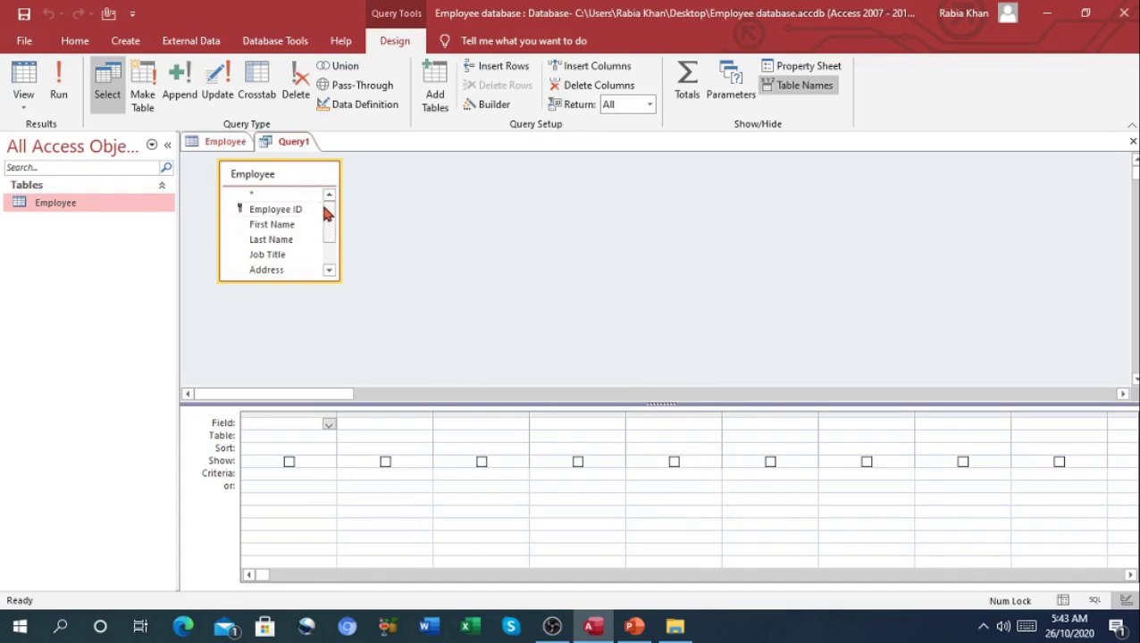
Add the First Name and Last Name fields of the Employee table to the query design grid
mouse_move(331, 219)
mouse_down()
mouse_move(333, 246)
mouse_move(331, 204)
mouse_up()
click(226, 143)
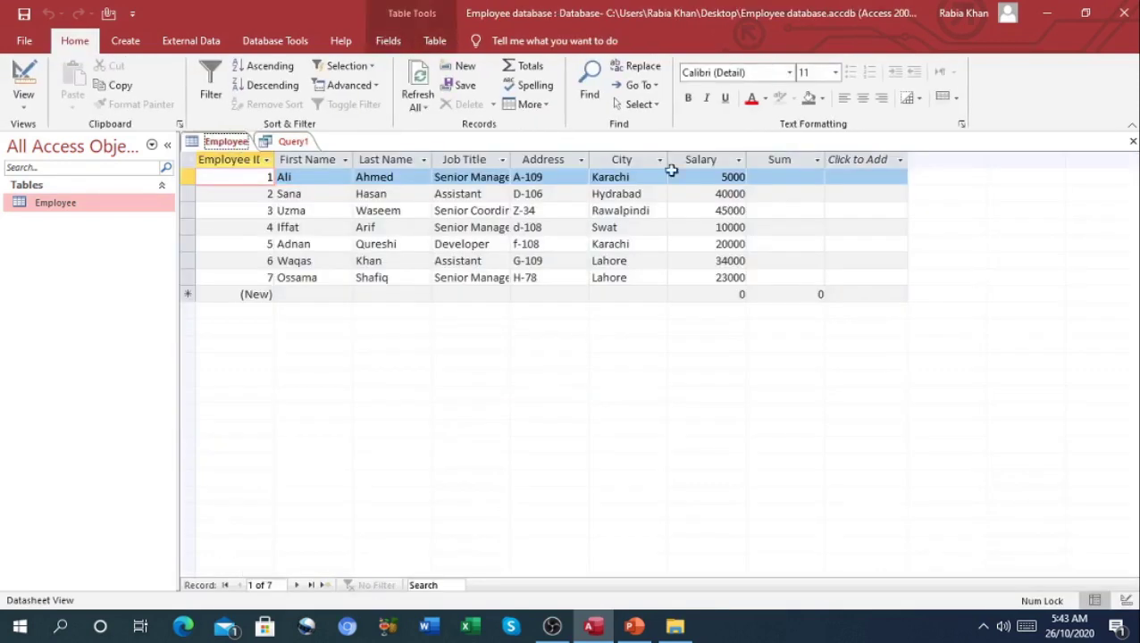
click(297, 143)
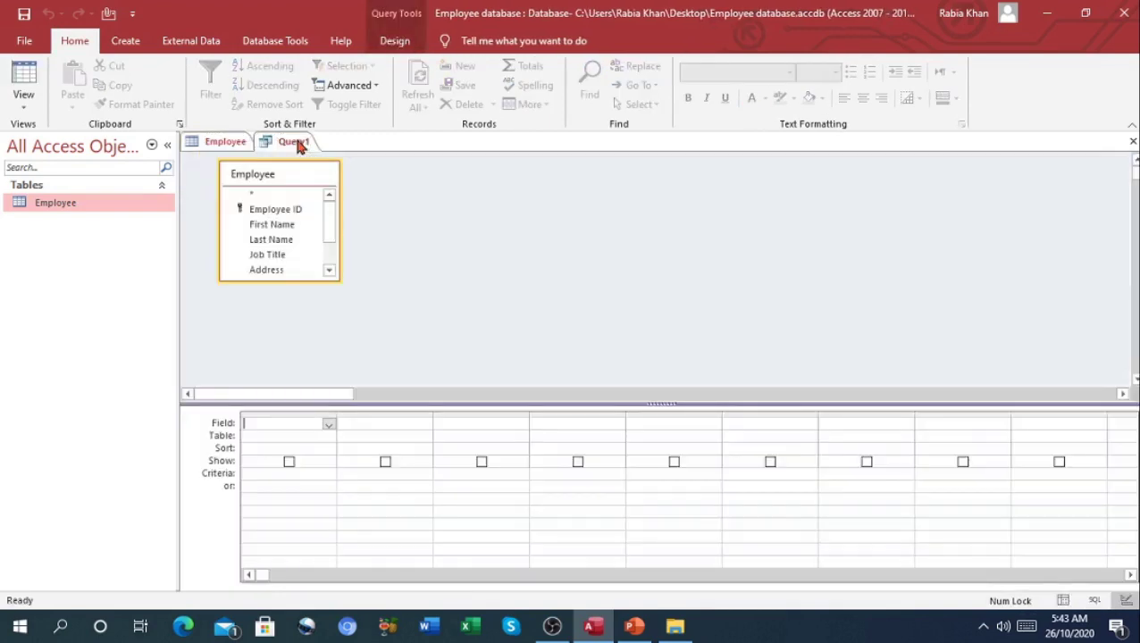
drag(328, 220, 294, 262)
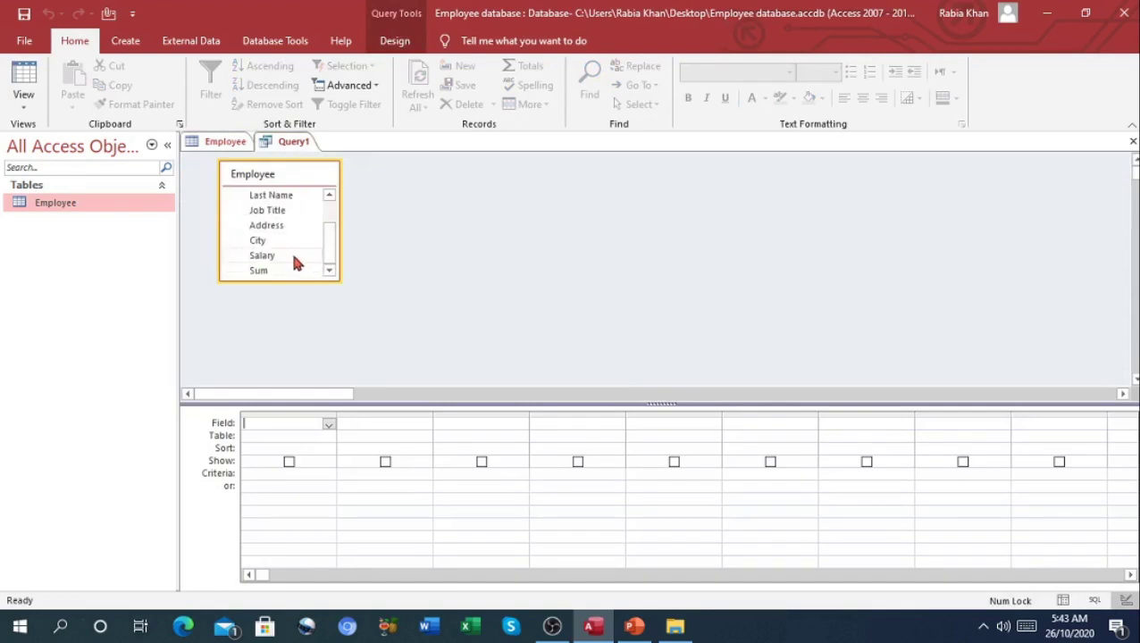
click(328, 216)
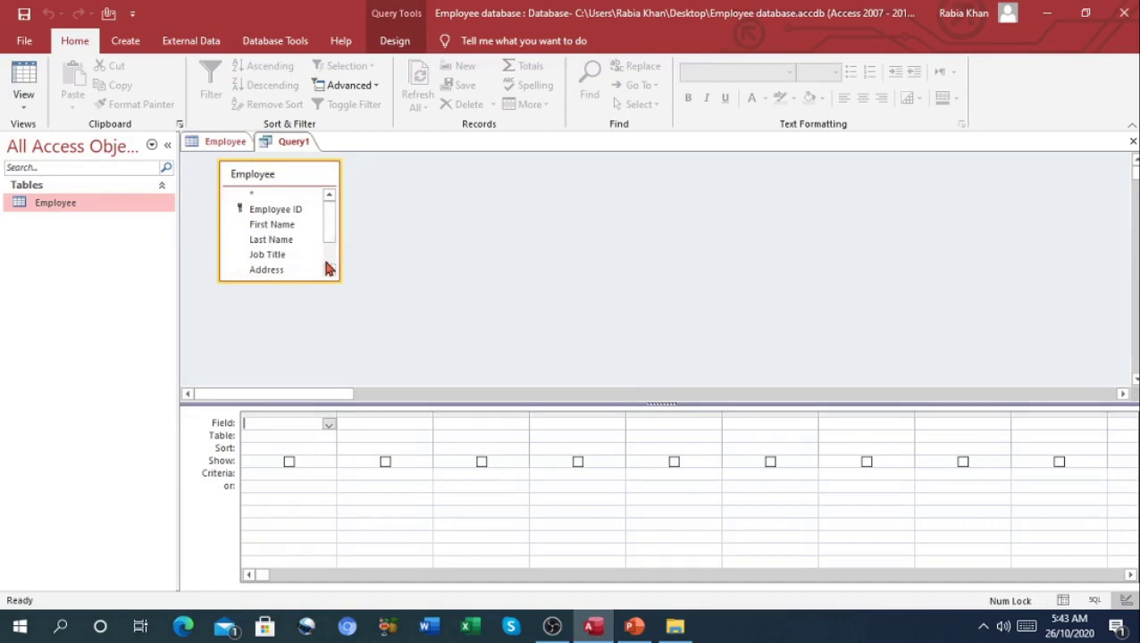
double_click(302, 224)
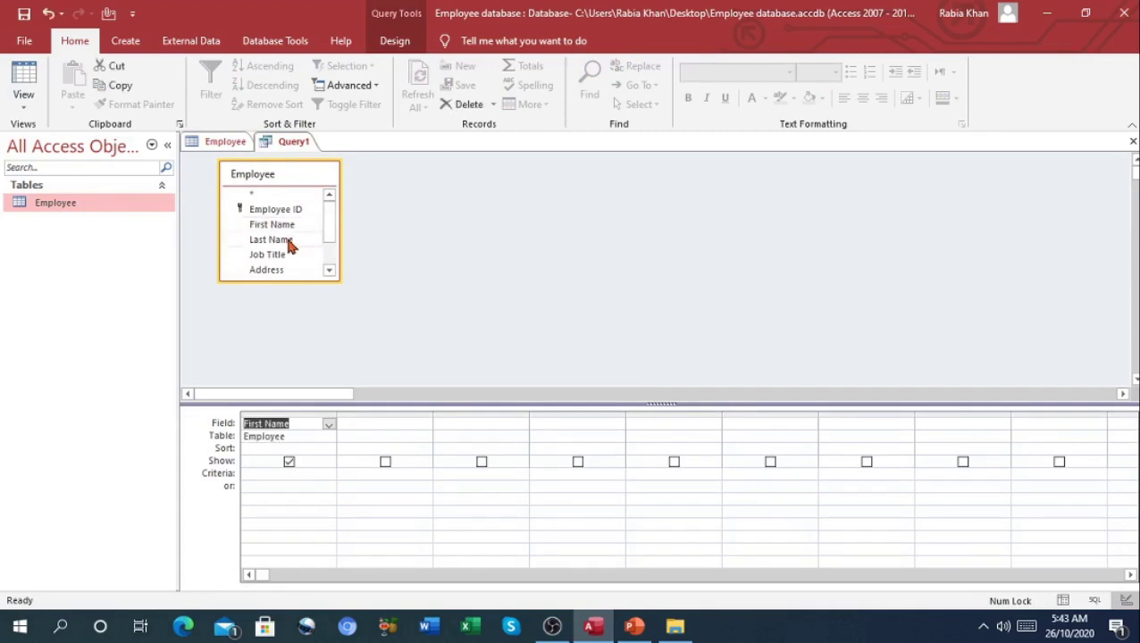
double_click(288, 240)
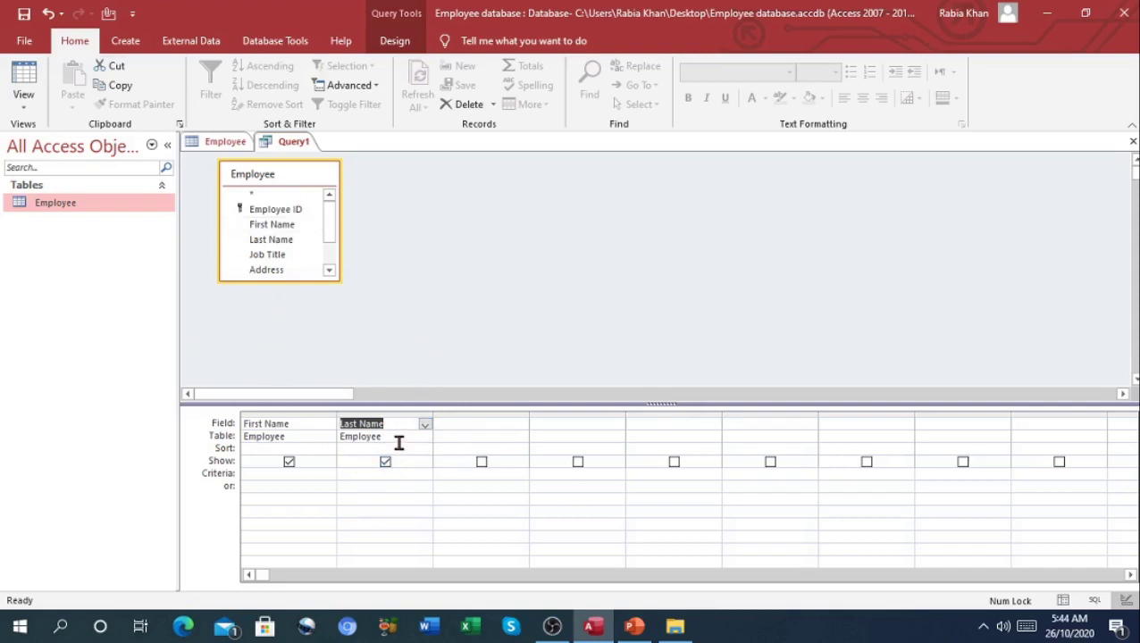
Run the query that selects the first and last names
click(283, 339)
key(alt)
click(284, 337)
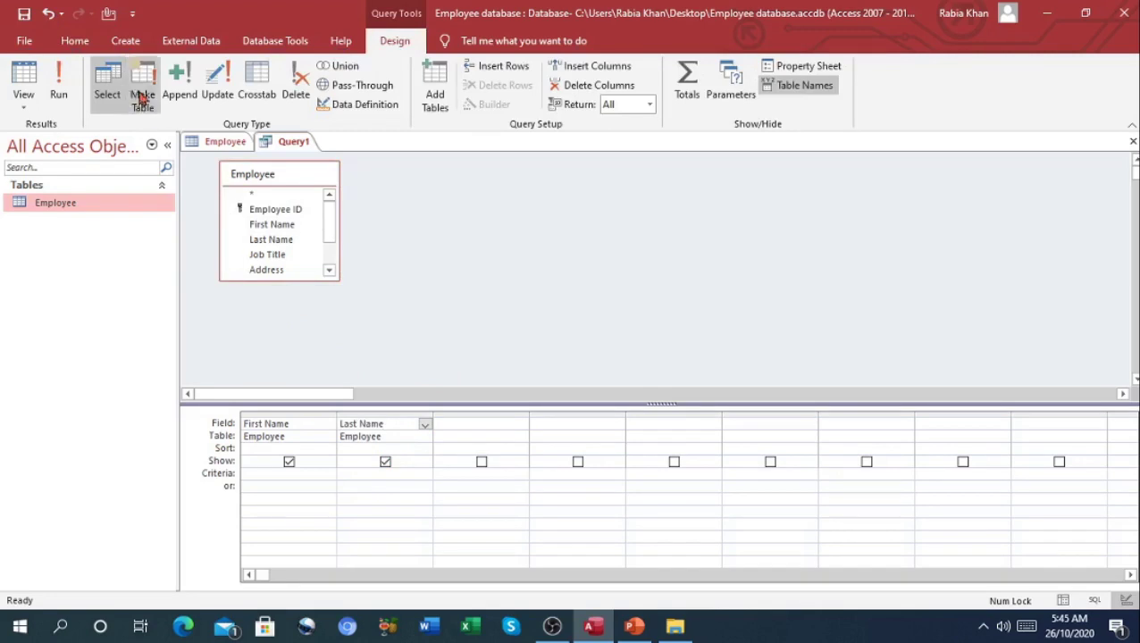
click(63, 94)
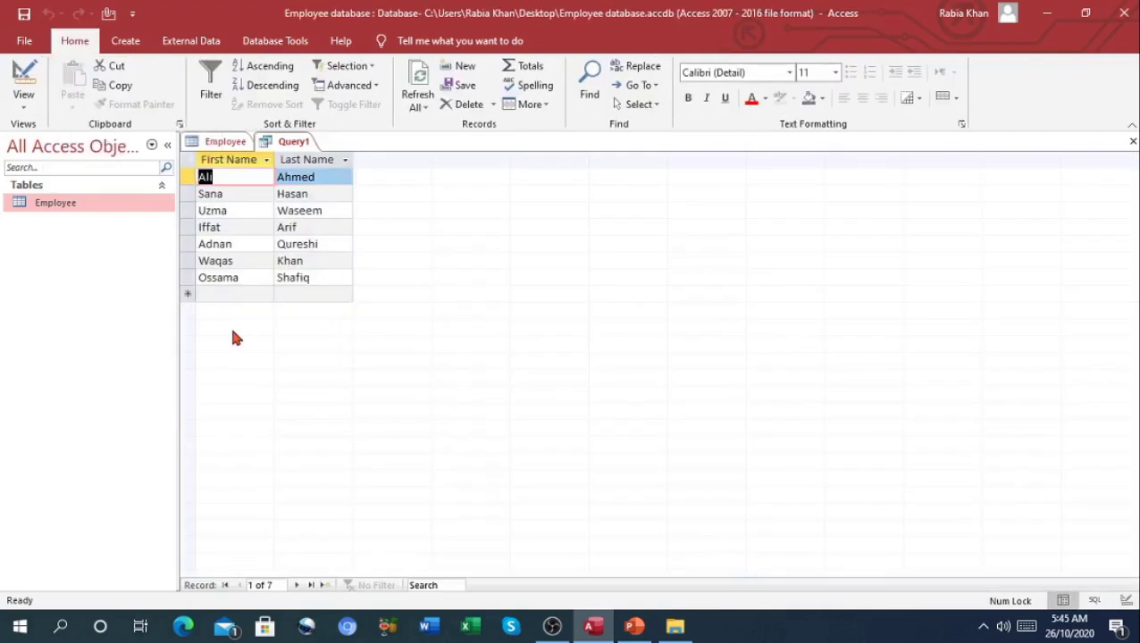
Compare the name query's results with the full records in the Employee table
click(215, 145)
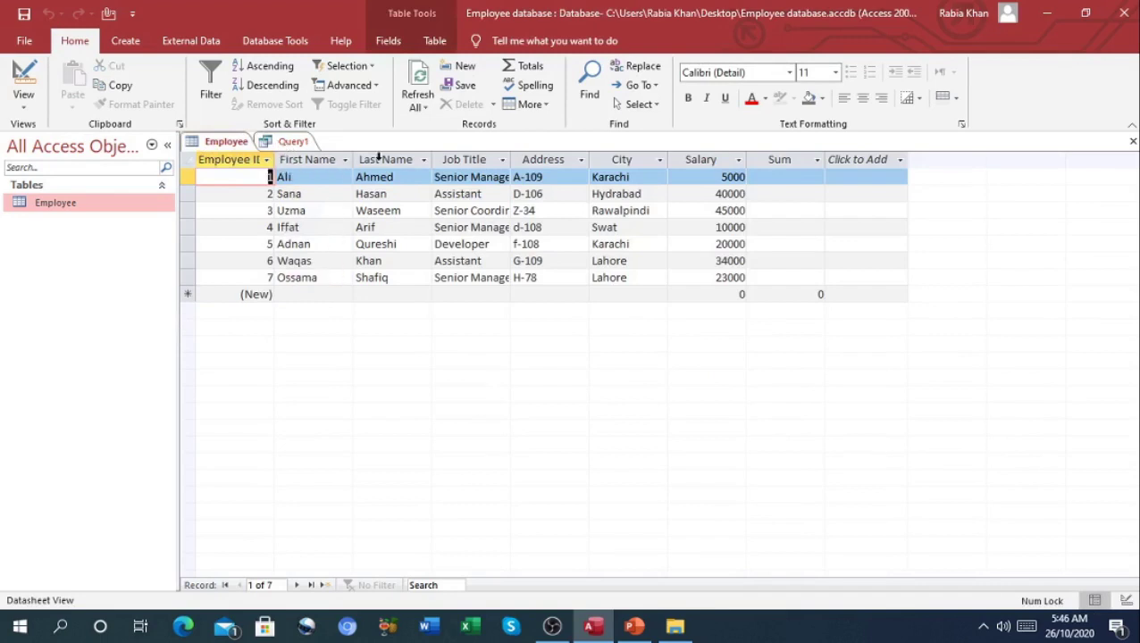
click(290, 140)
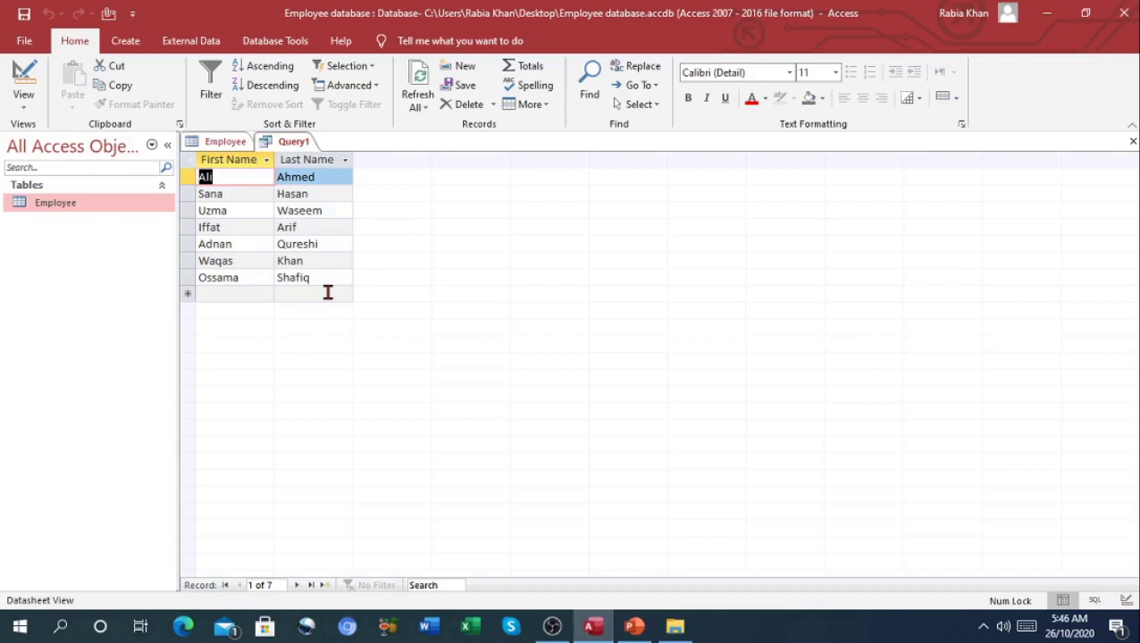
key(ctrl+F6)
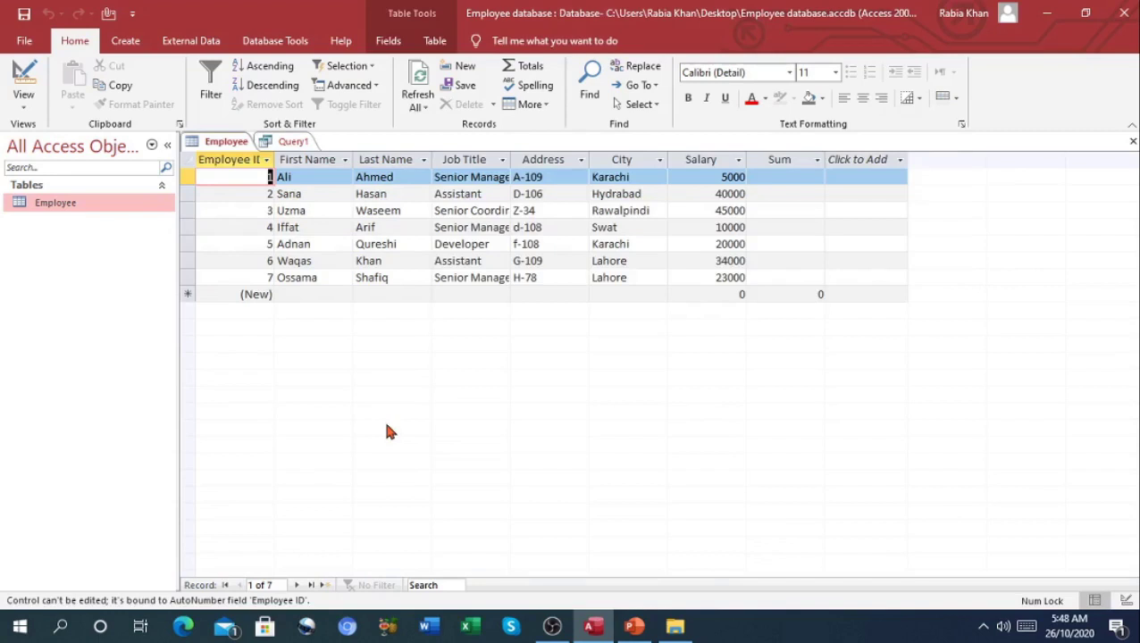
click(291, 143)
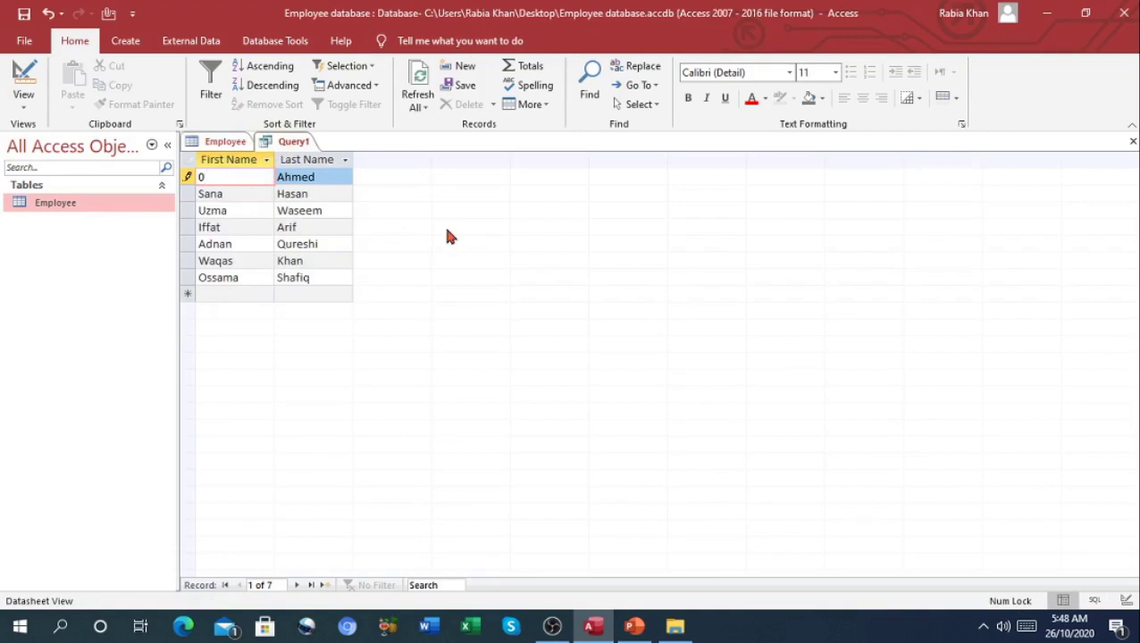
click(225, 142)
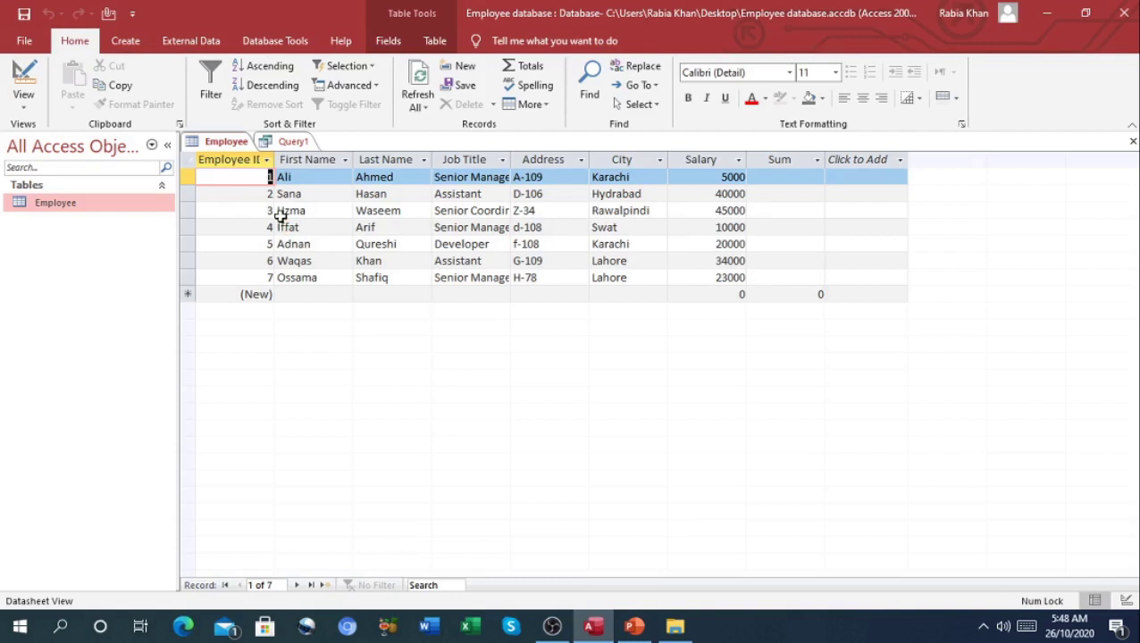
Create a second query in design view and add the Employee table to it
click(125, 41)
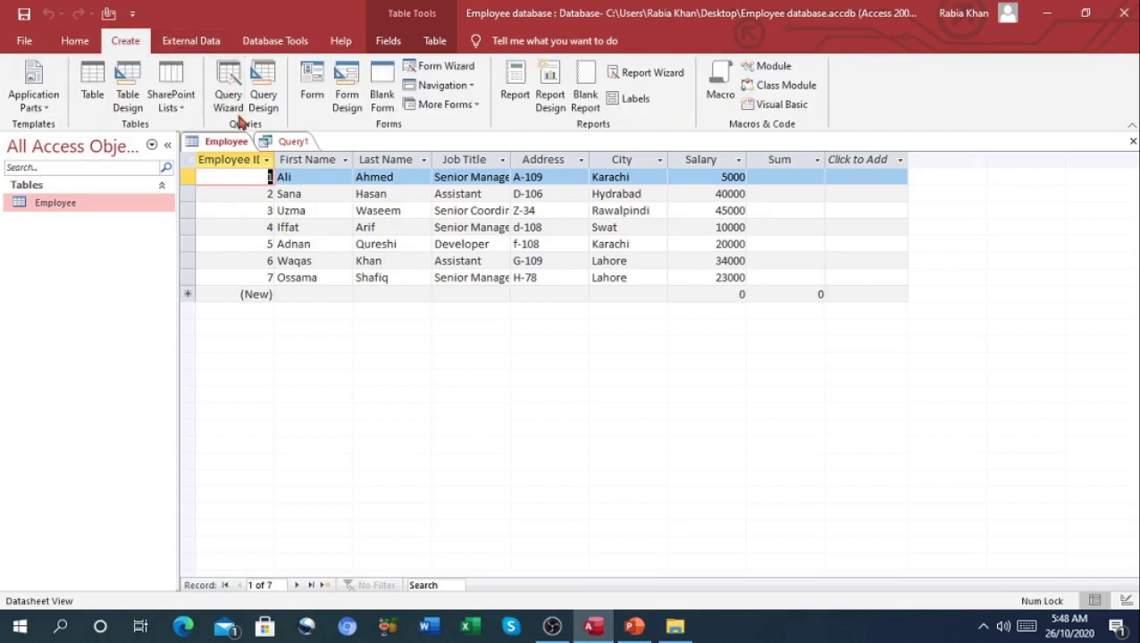
click(263, 96)
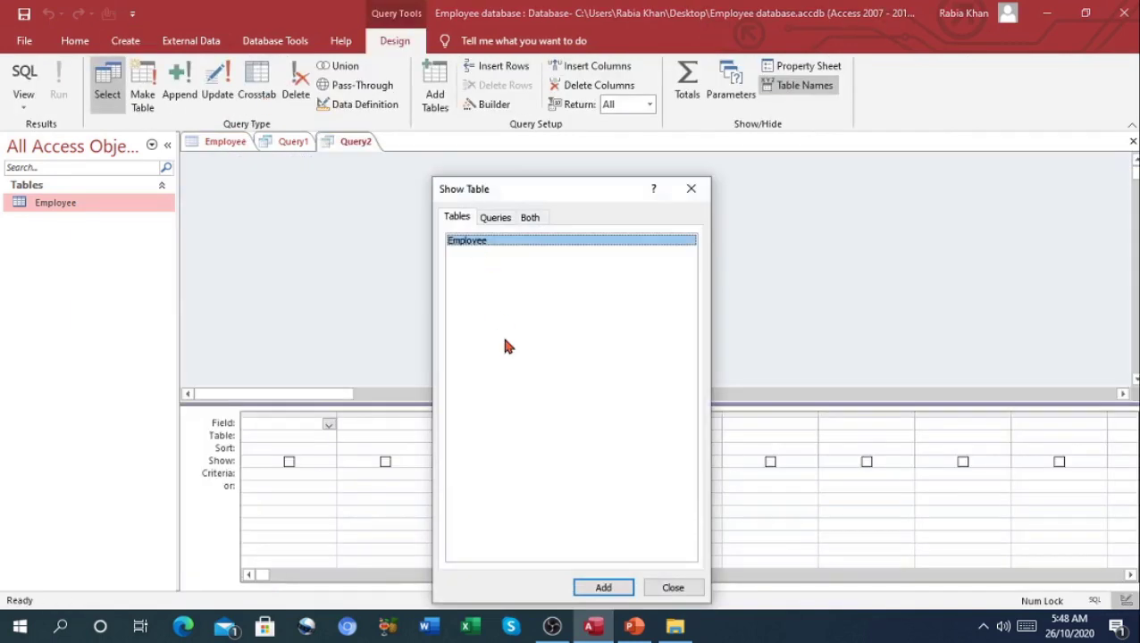
drag(543, 189, 541, 114)
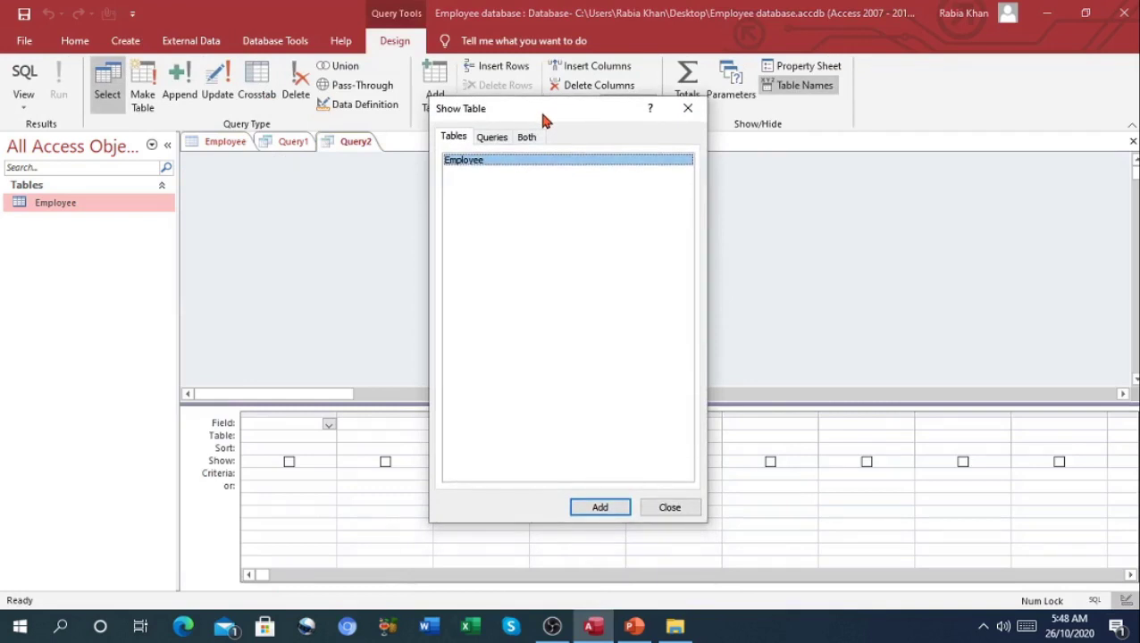
click(599, 507)
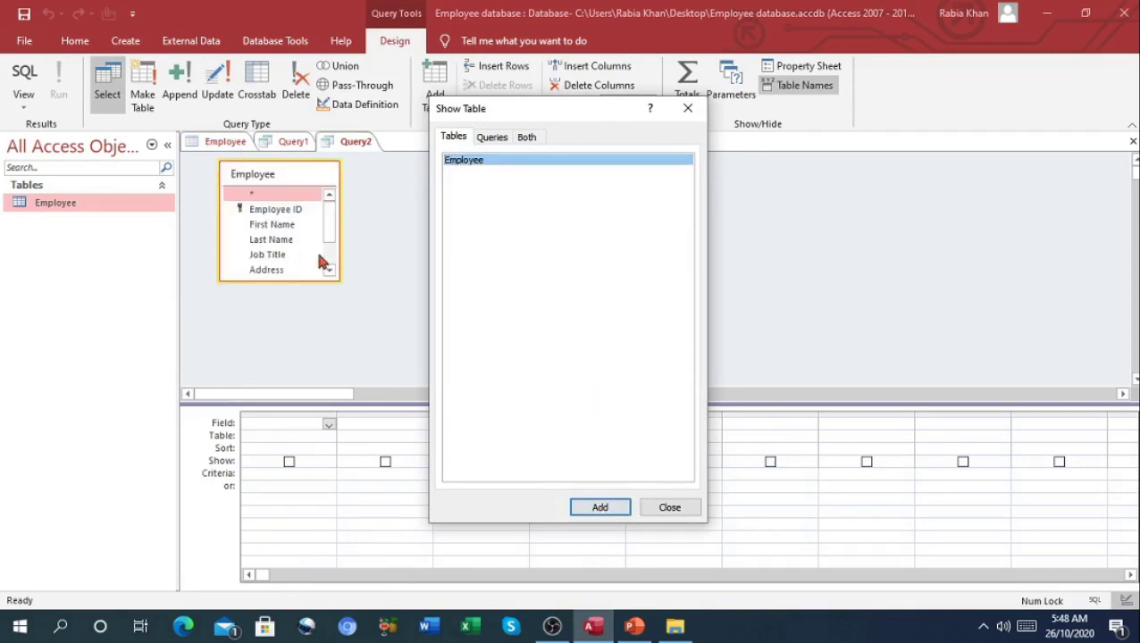
click(670, 507)
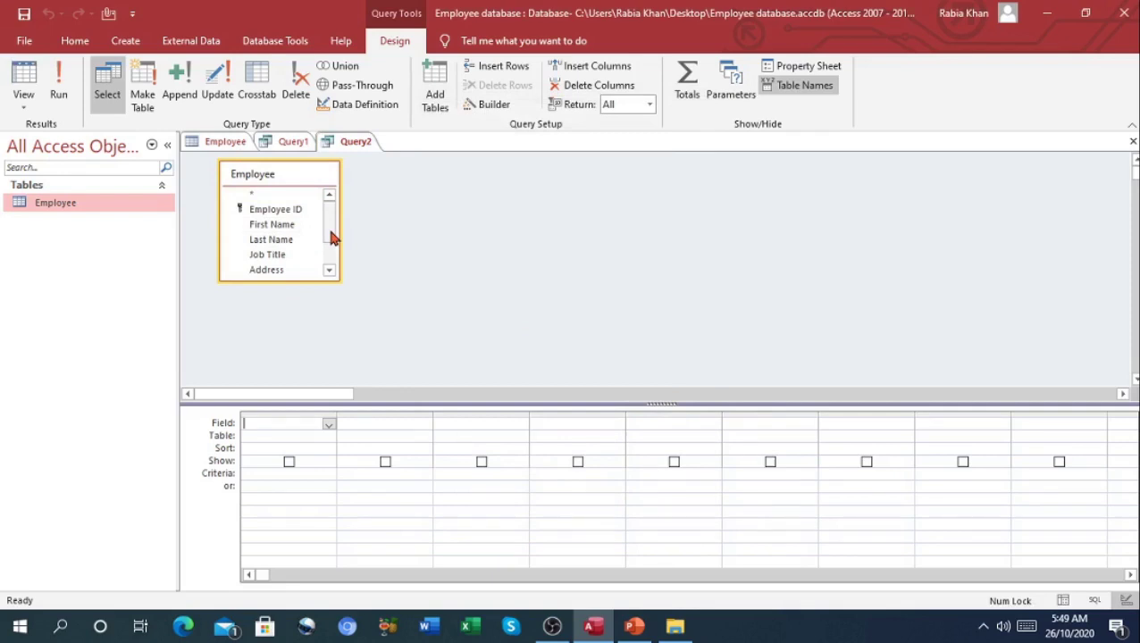
Add the First Name, Last Name, Job Title and Address fields to the second query's design grid
scroll(328, 225, down, 1)
scroll(331, 229, up, 1)
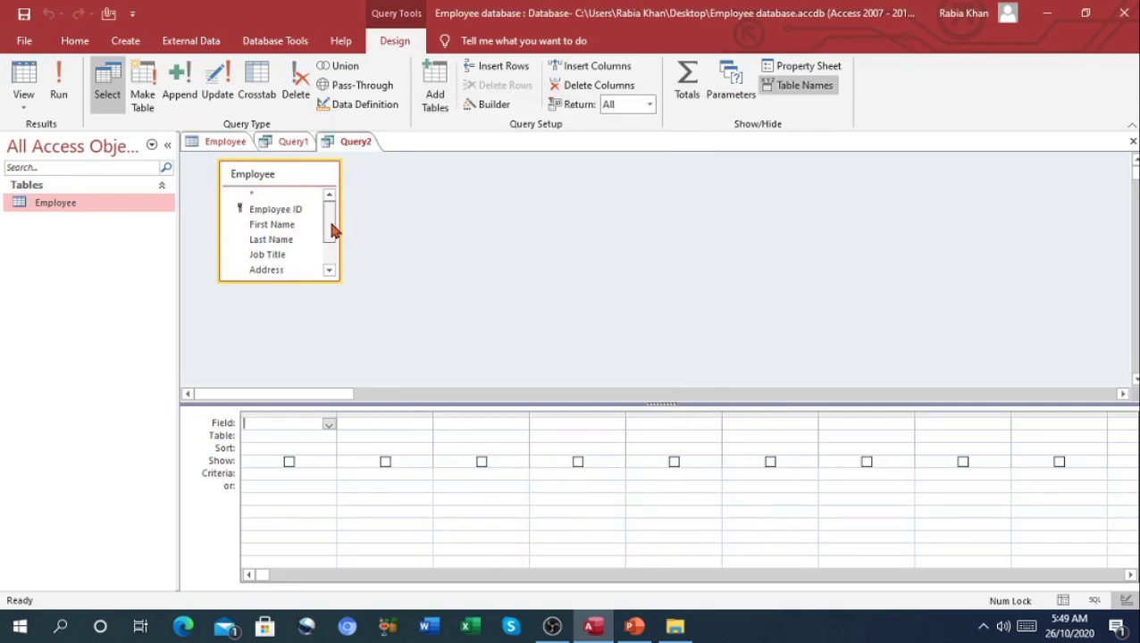
double_click(284, 227)
click(285, 242)
double_click(286, 241)
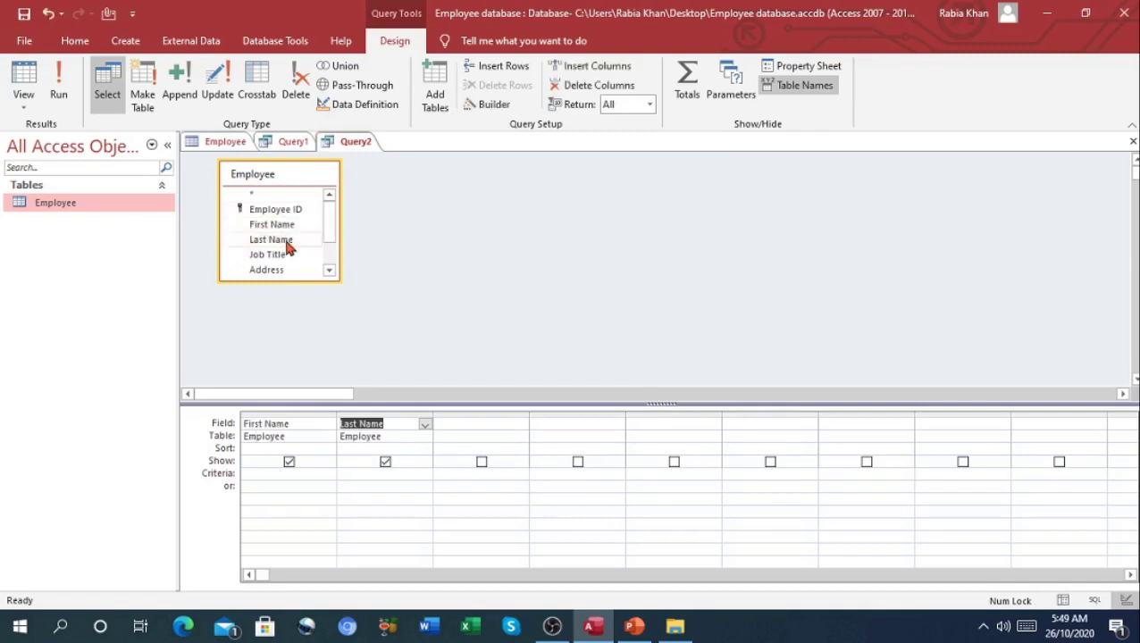
double_click(285, 255)
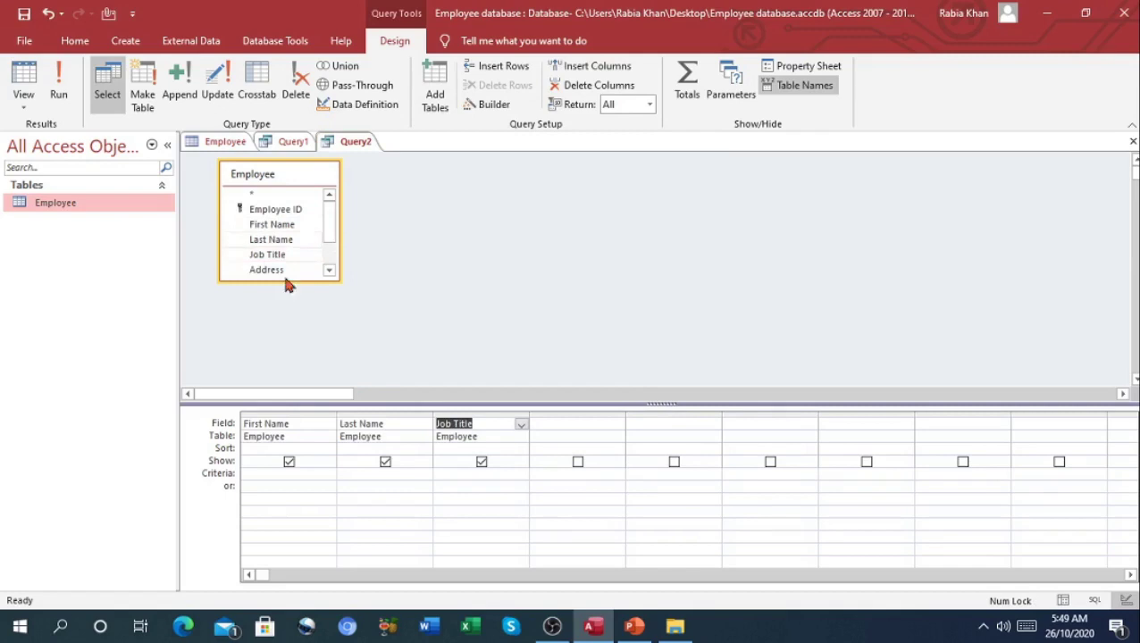
double_click(284, 269)
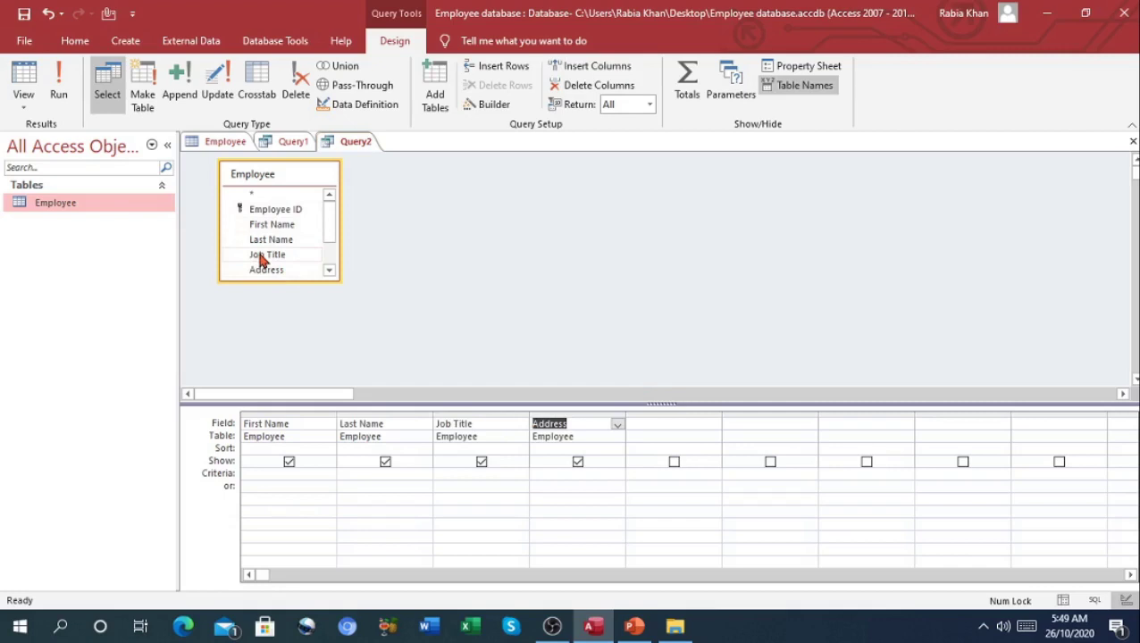
Check the job titles in the Employee table and set the second query's Job Title criterion to "Senior Manager"
click(225, 141)
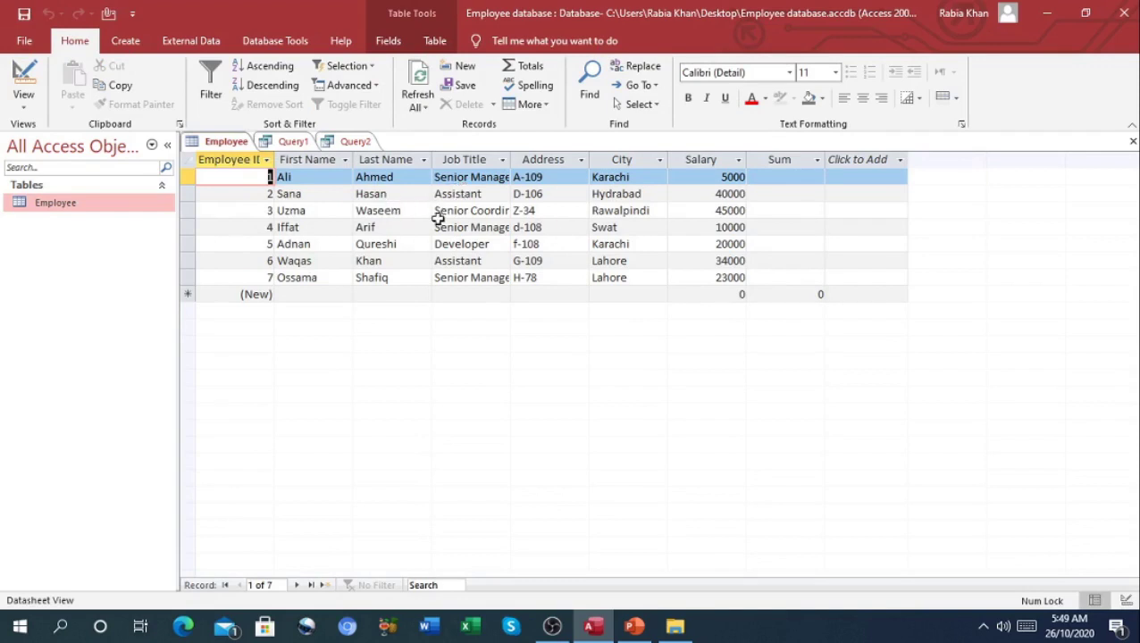
click(356, 143)
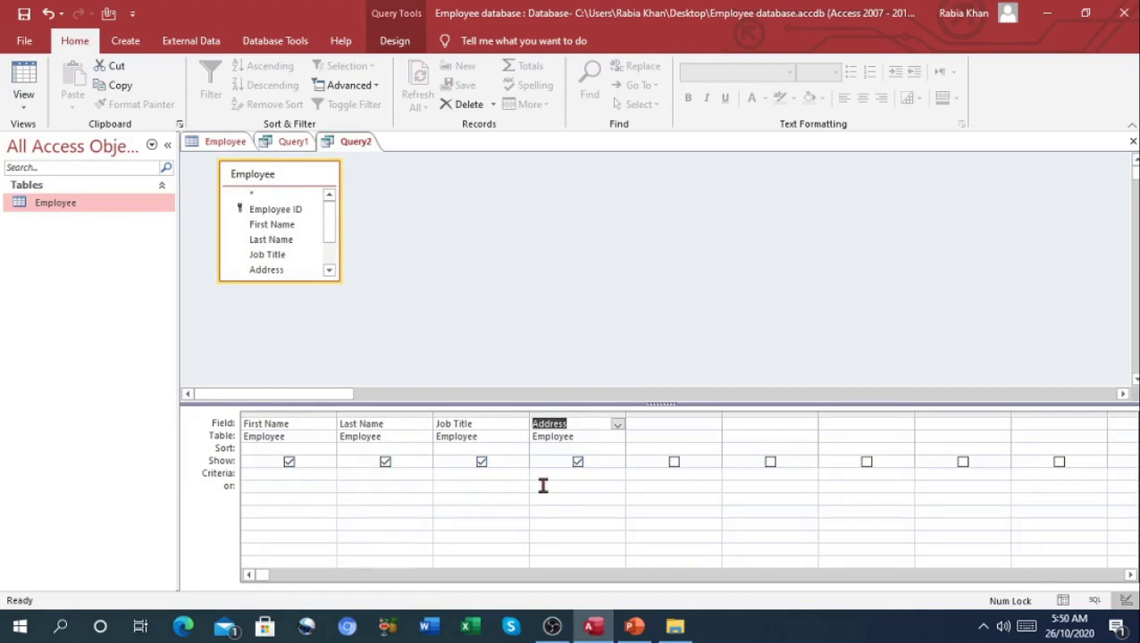
click(478, 478)
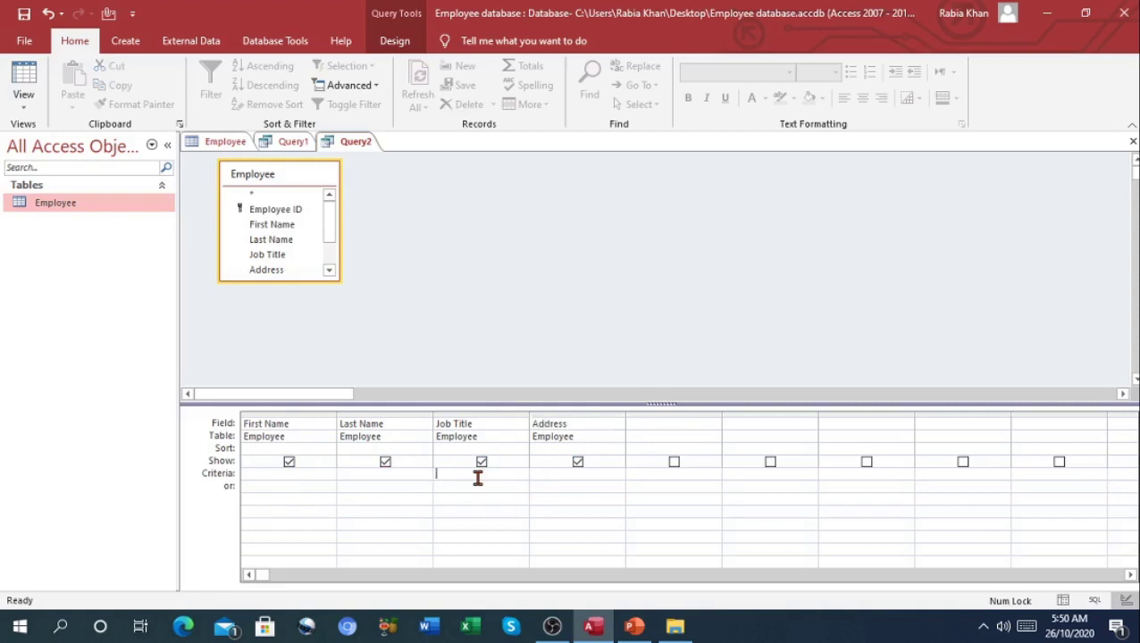
text("Senior Manager")
Review the senior managers listed in the Employee table, return to the second query and run it
click(225, 143)
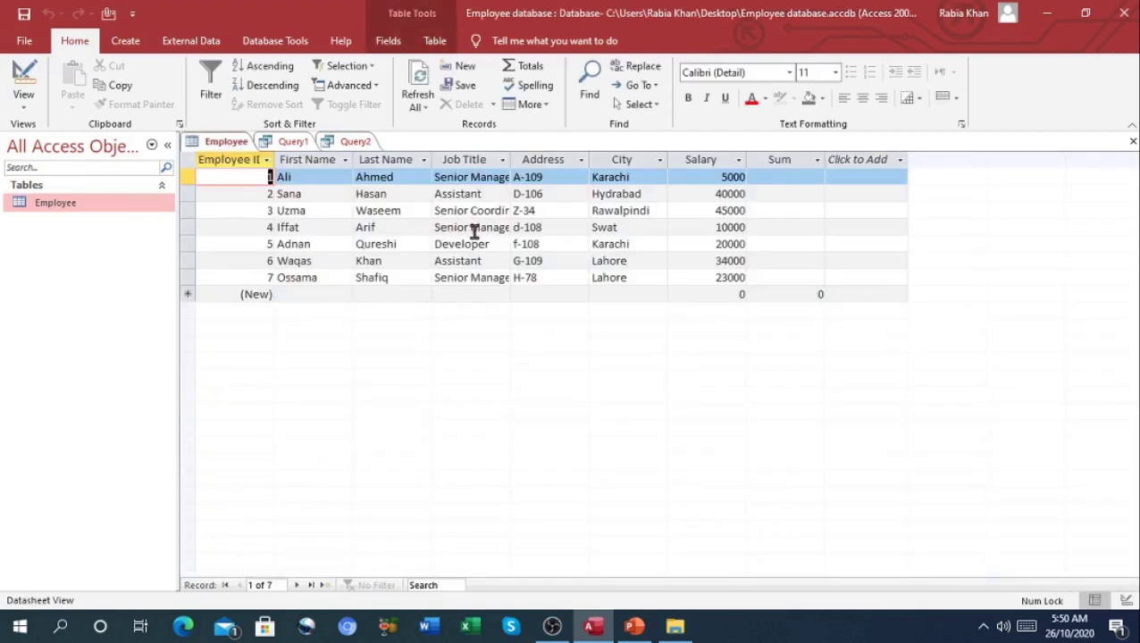
click(344, 141)
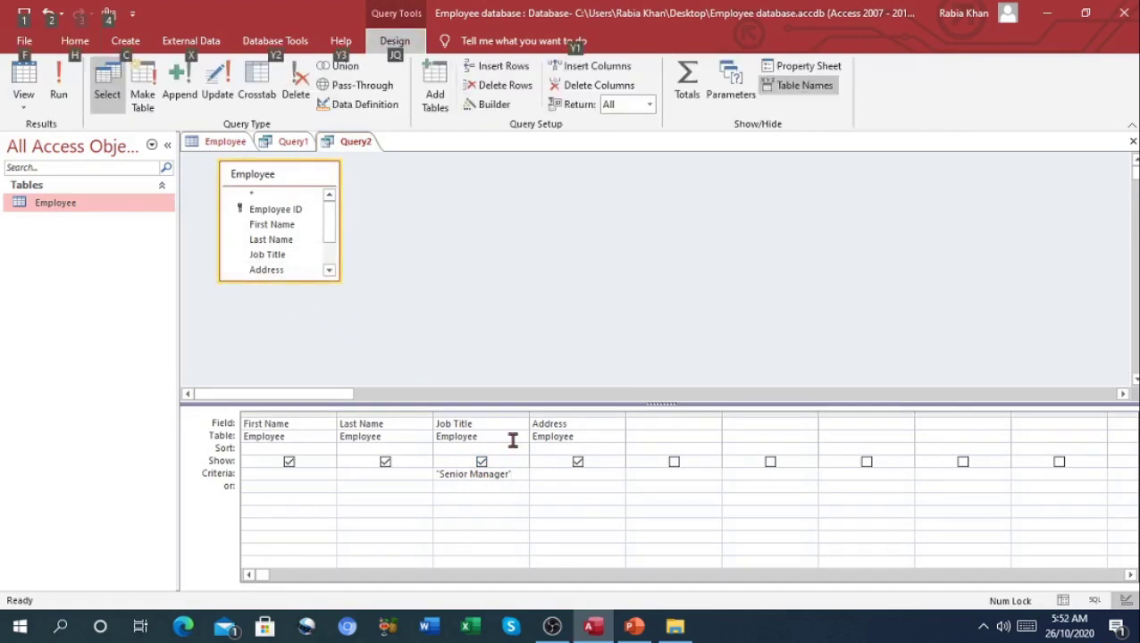
key(alt)
key(alt)
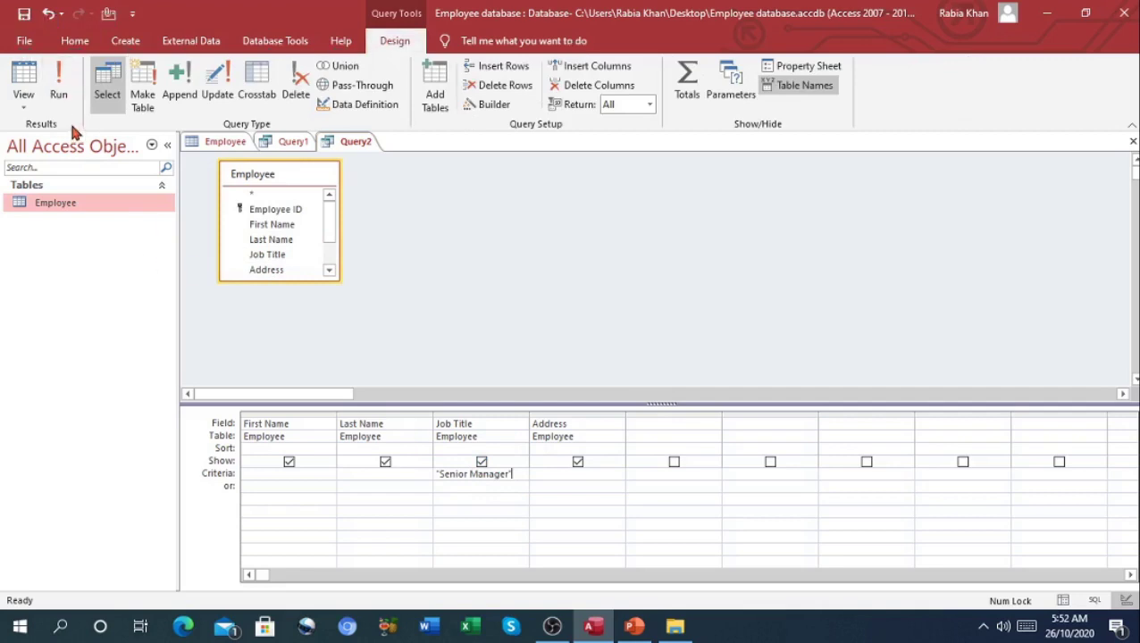
click(60, 92)
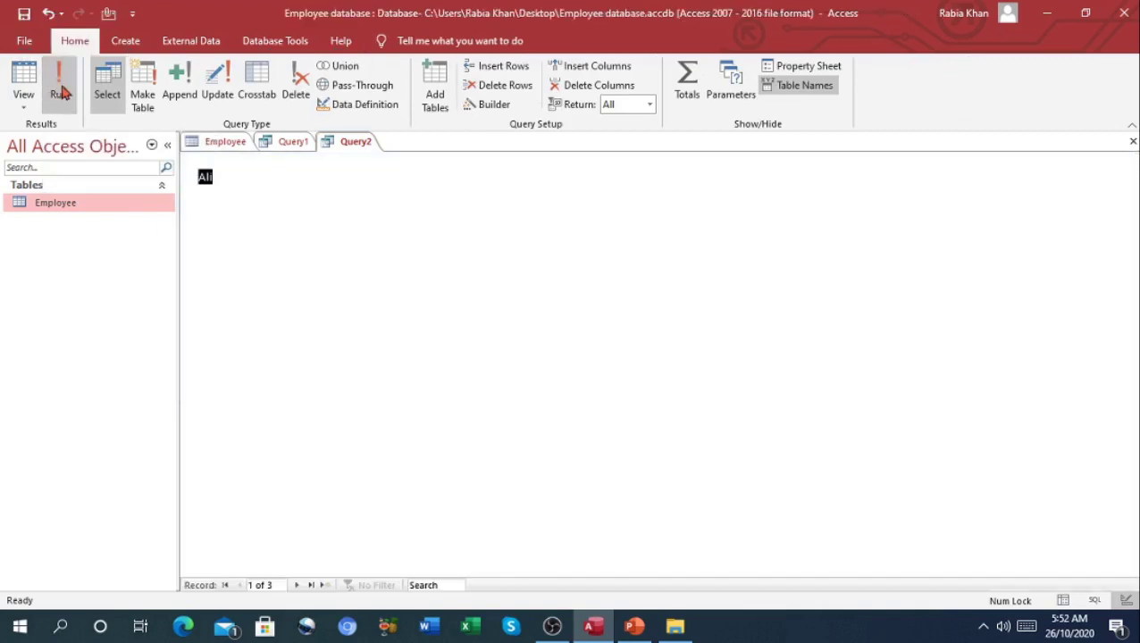